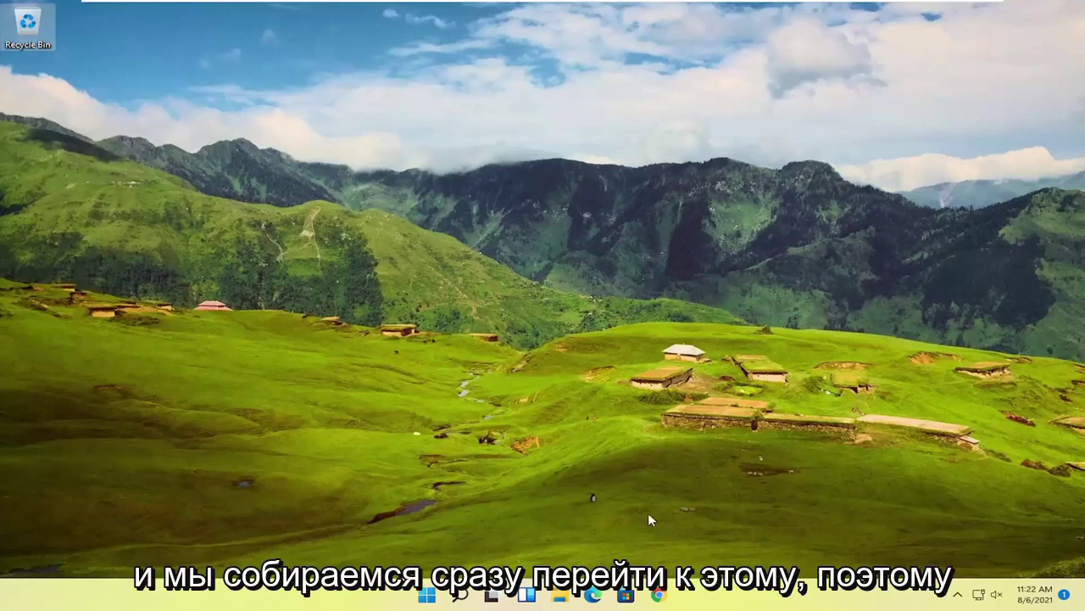
Step: Browse to C:\Users\your profile folder and bring up the Contacts folder's shortcut menu
click(563, 596)
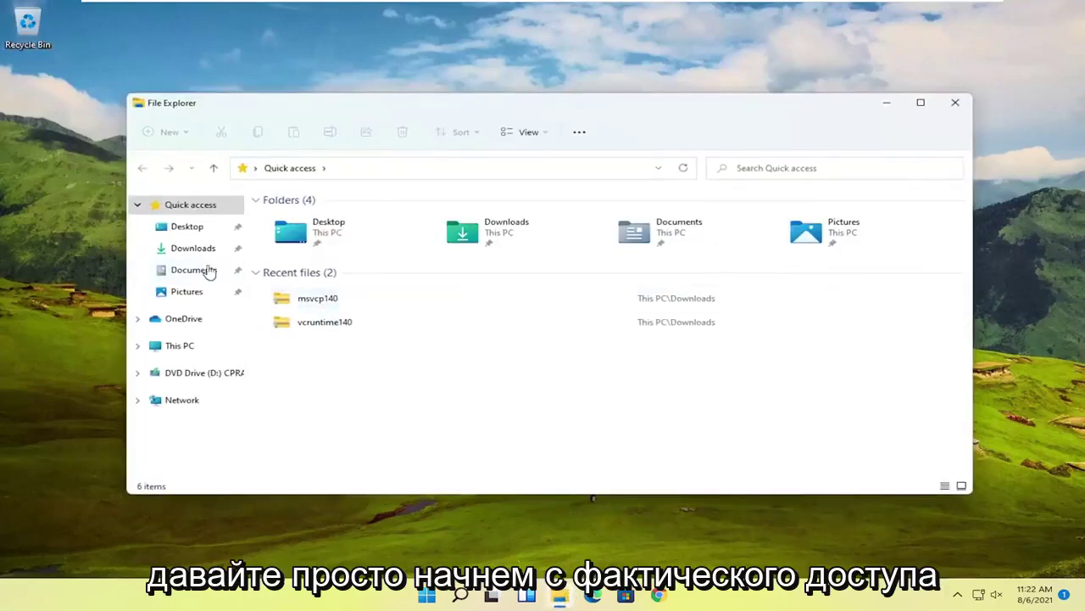
click(191, 347)
double_click(324, 324)
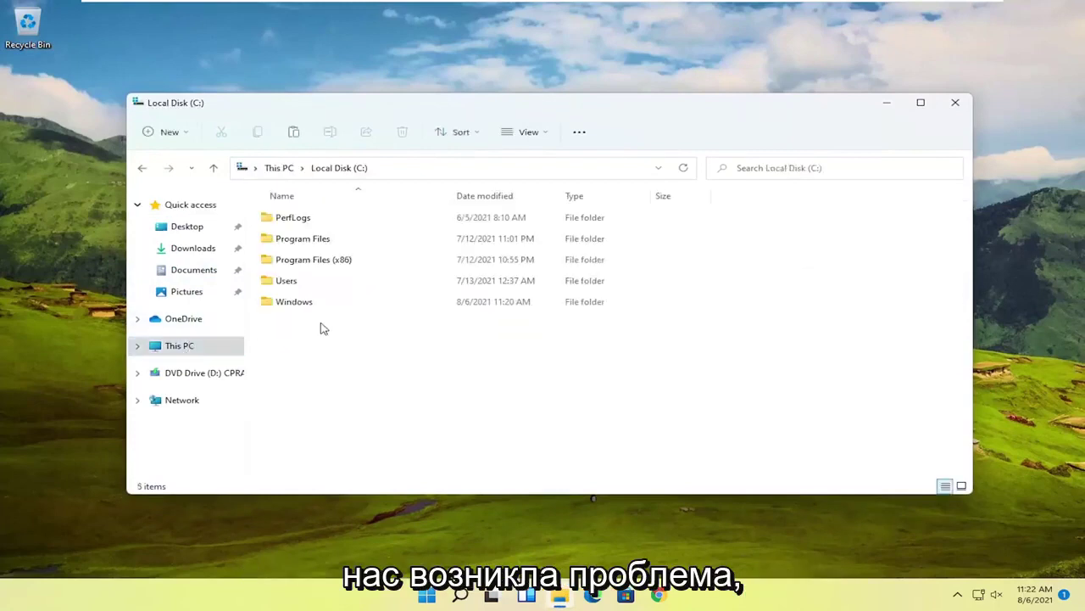
double_click(295, 283)
double_click(293, 221)
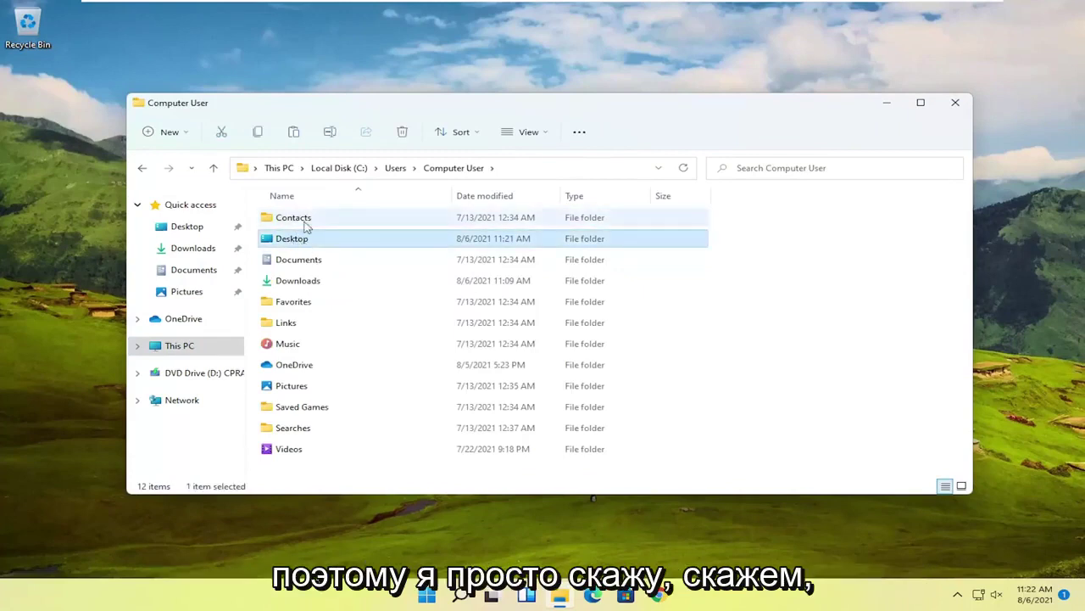
click(295, 220)
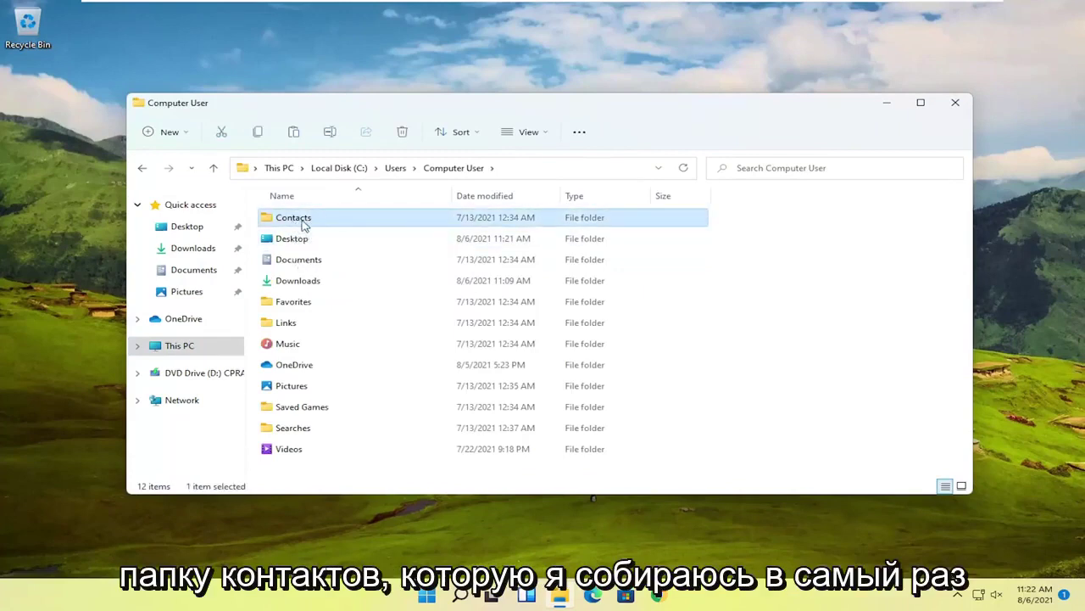
right_click(302, 225)
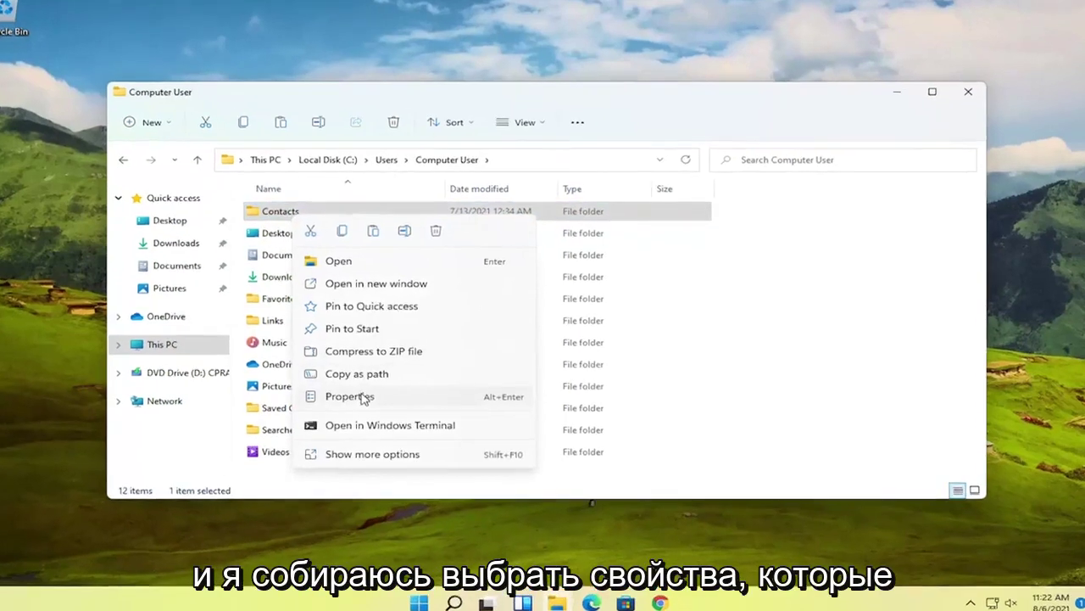
Step: From Contacts Properties' Security tab, edit permissions and start adding a user or group
click(364, 398)
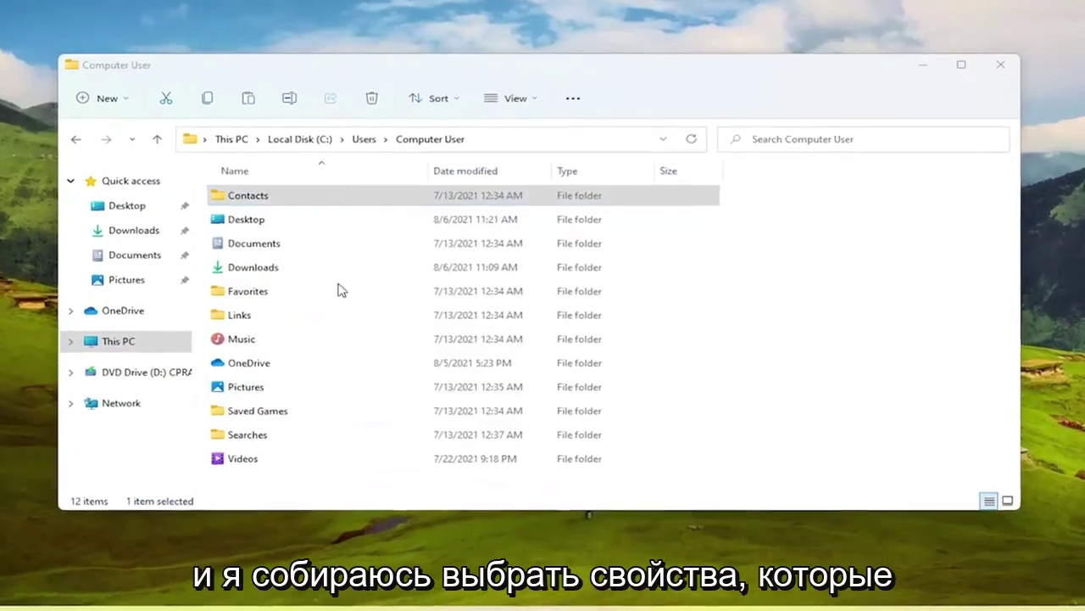
drag(369, 203, 385, 88)
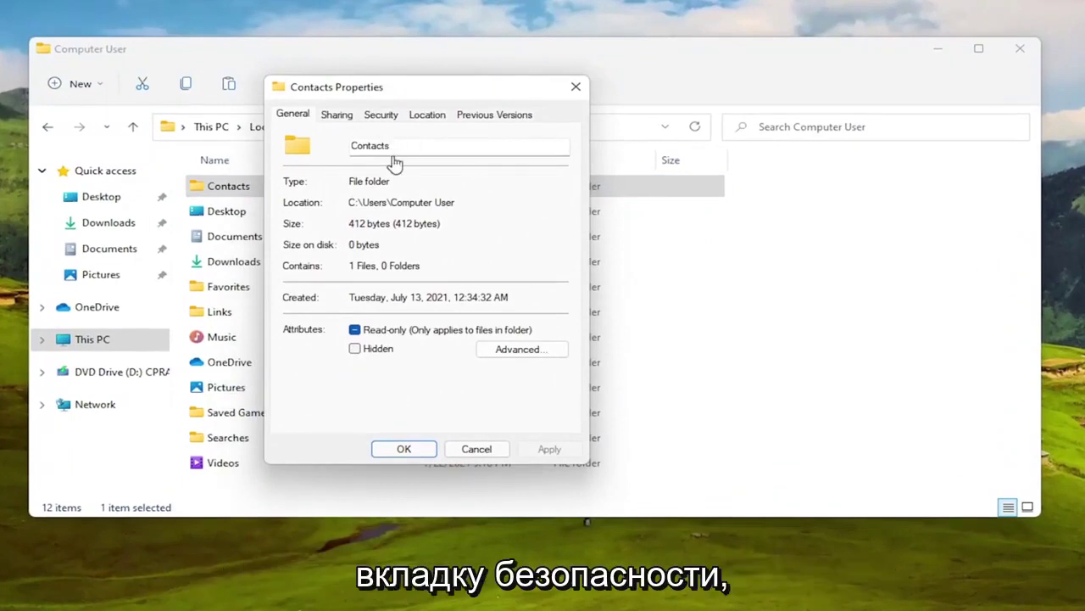
click(381, 115)
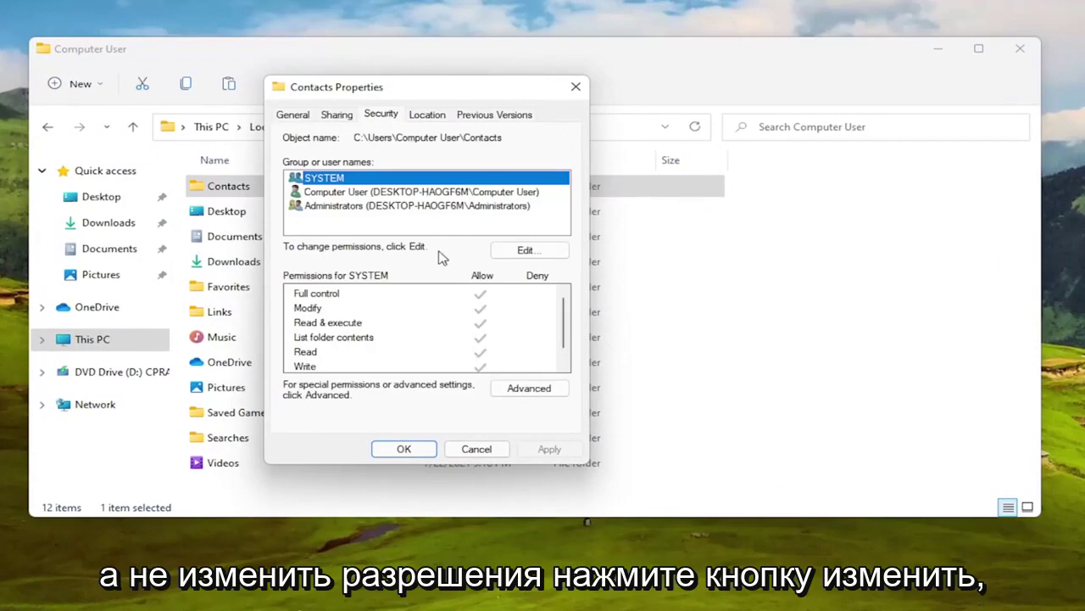
click(526, 250)
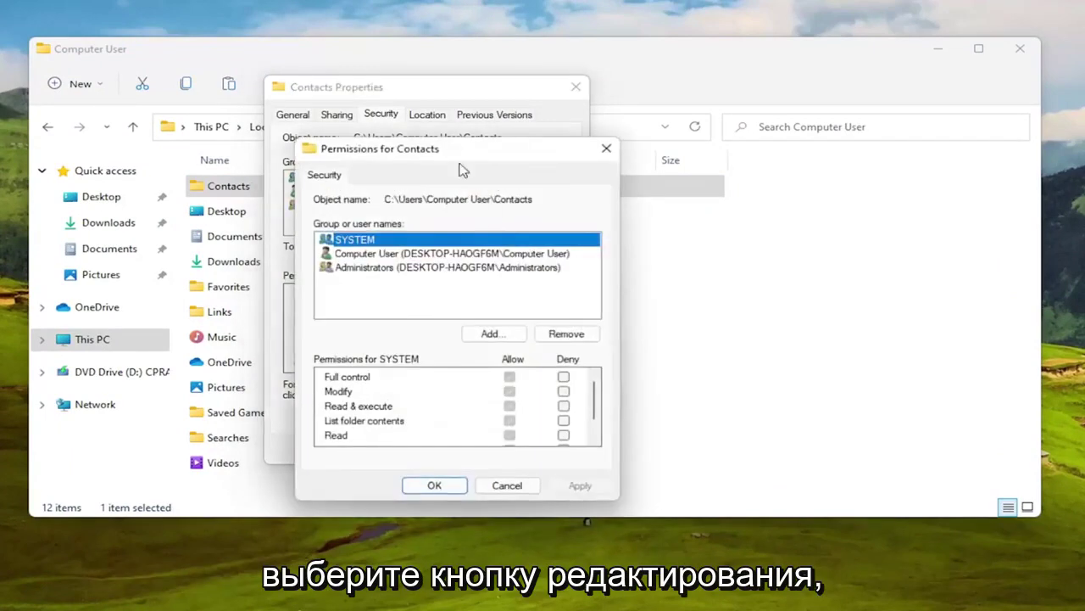
drag(463, 170, 439, 96)
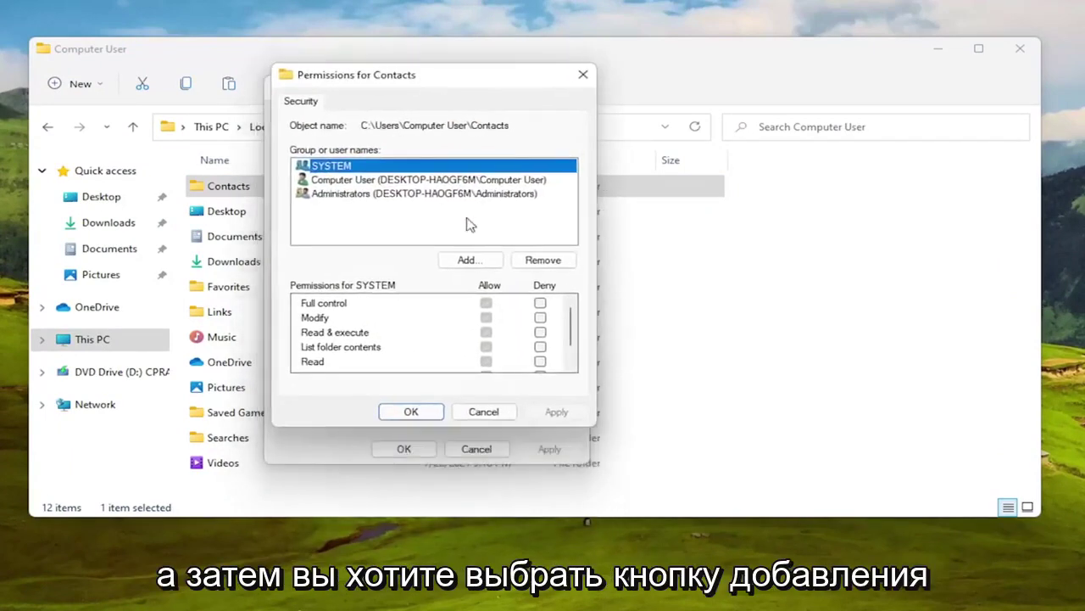
click(474, 265)
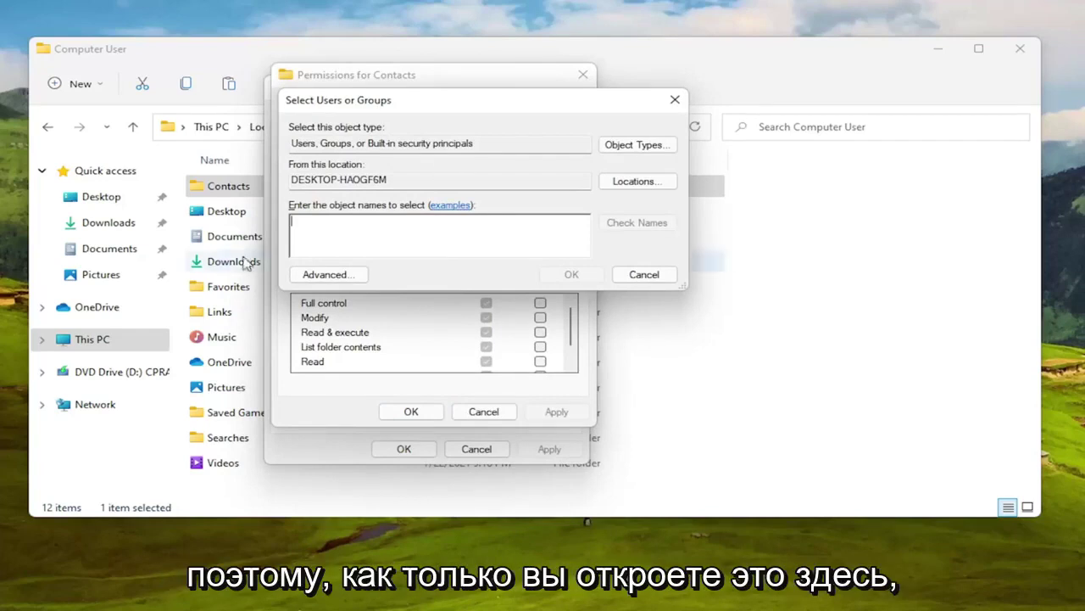
Step: Use Advanced > Find Now to search all accounts and pick your own user account
click(323, 277)
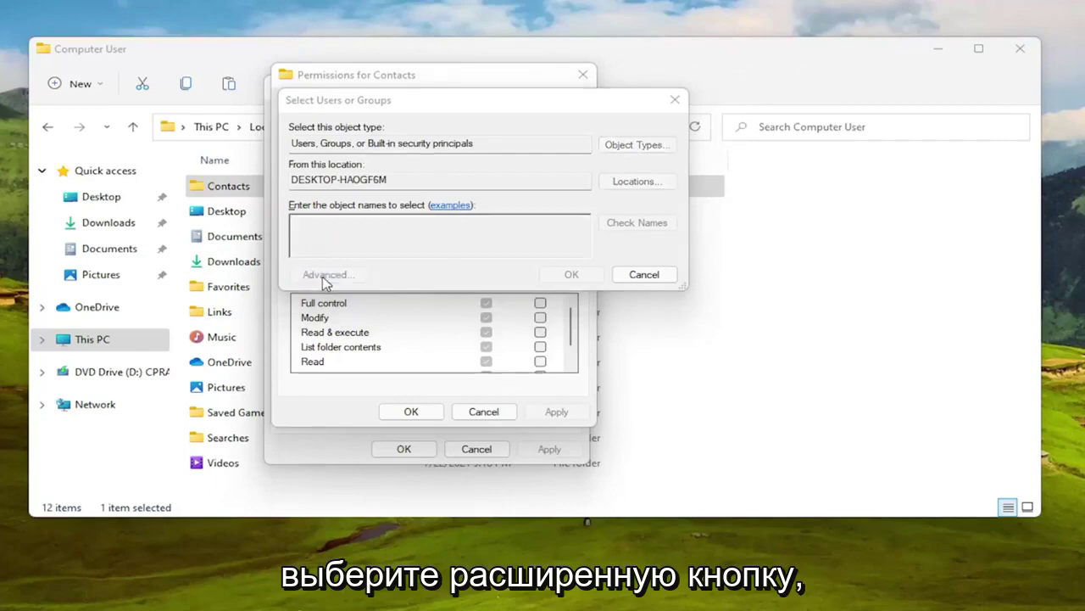
drag(453, 115, 356, 54)
click(674, 200)
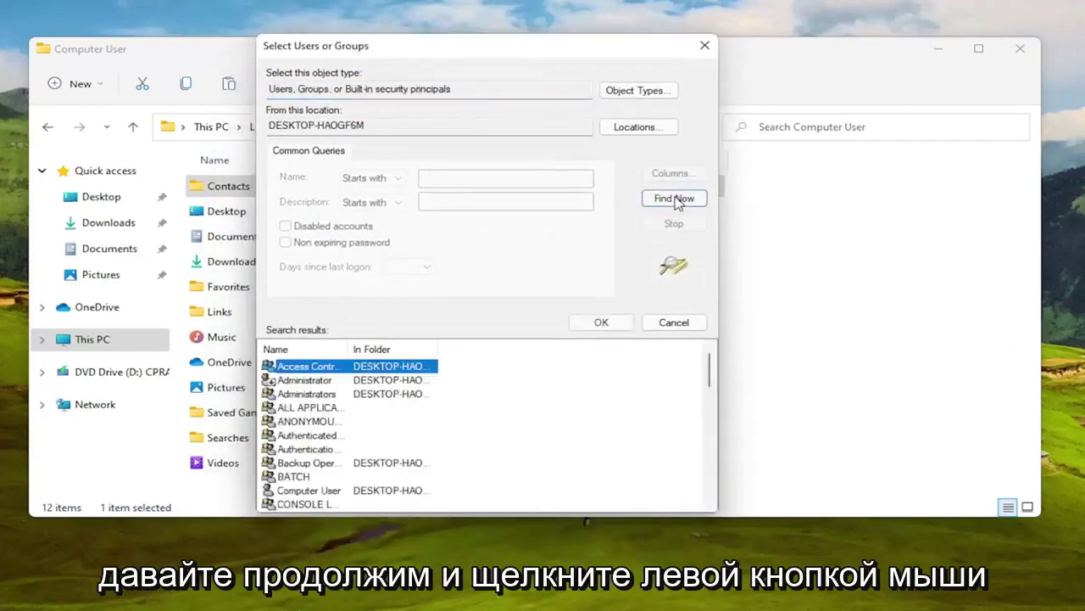
scroll(326, 450, down, 1)
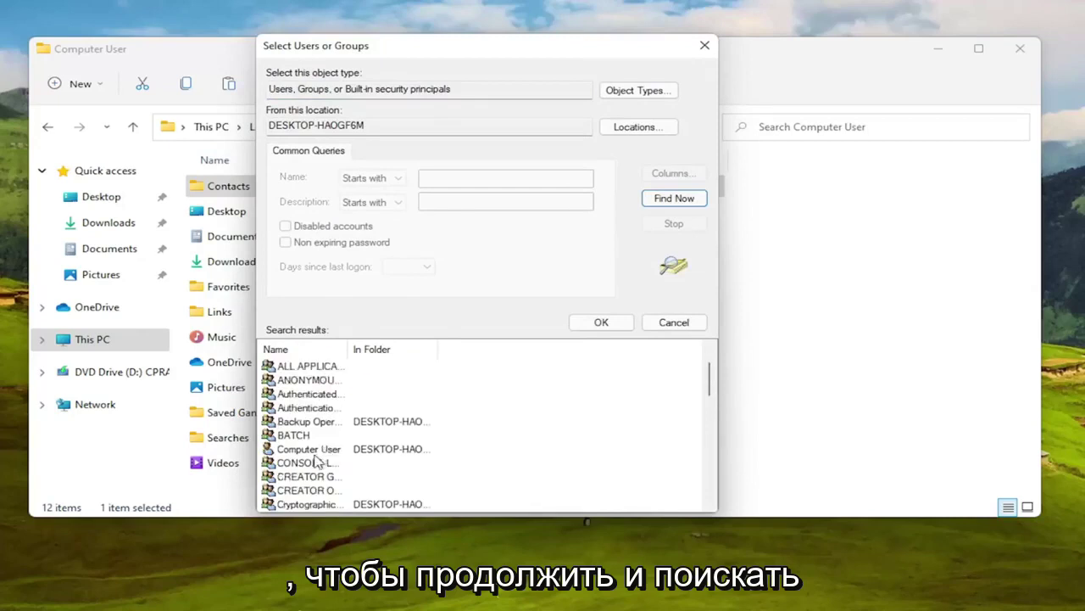
click(319, 449)
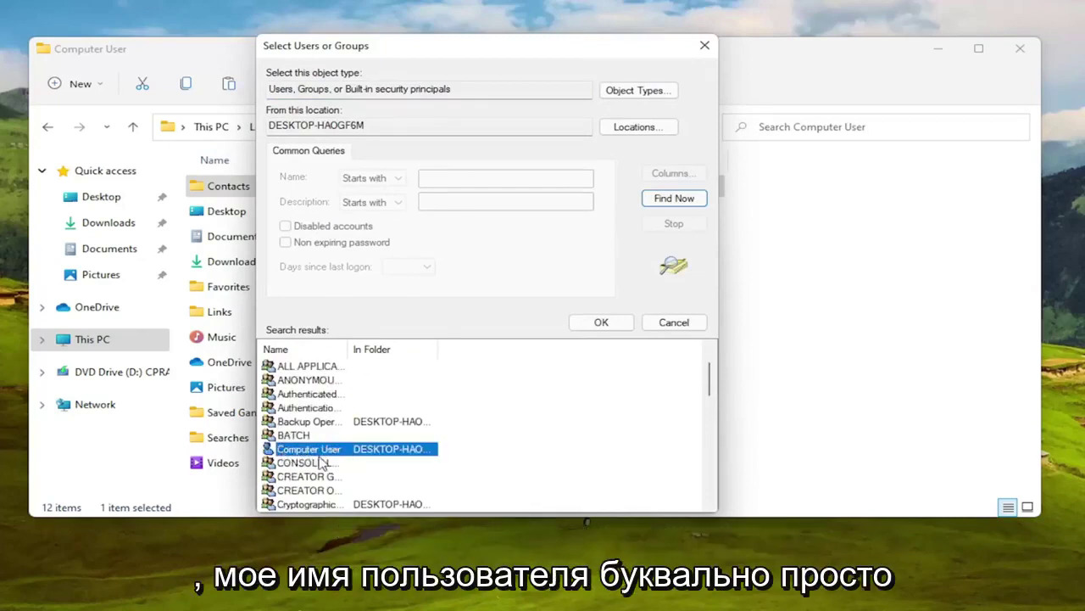
double_click(320, 452)
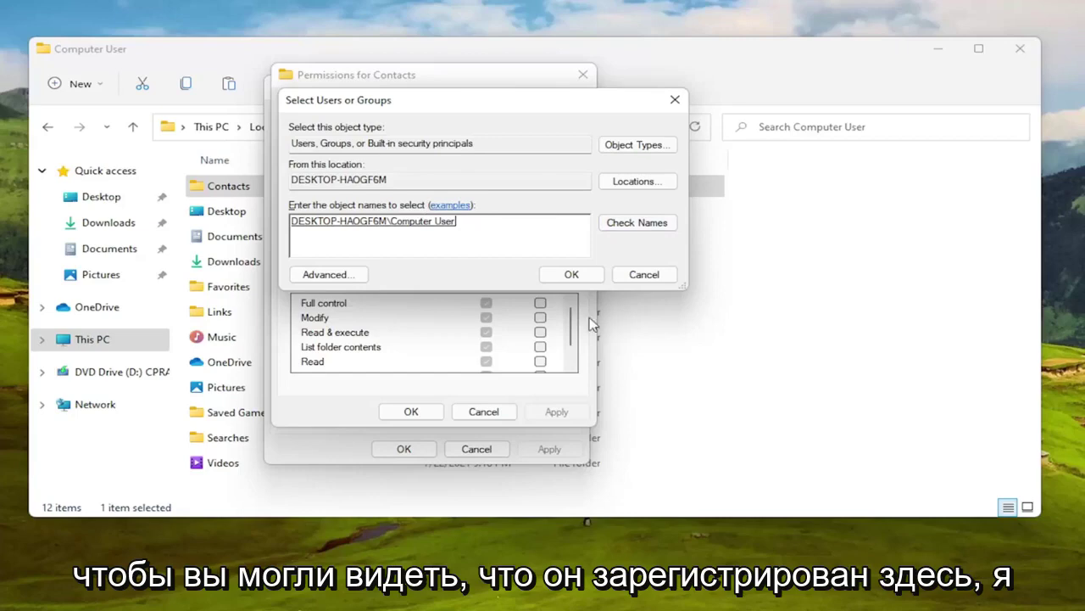
Step: Add your account to the Contacts permissions and verify Full control and all others show Allow
click(568, 275)
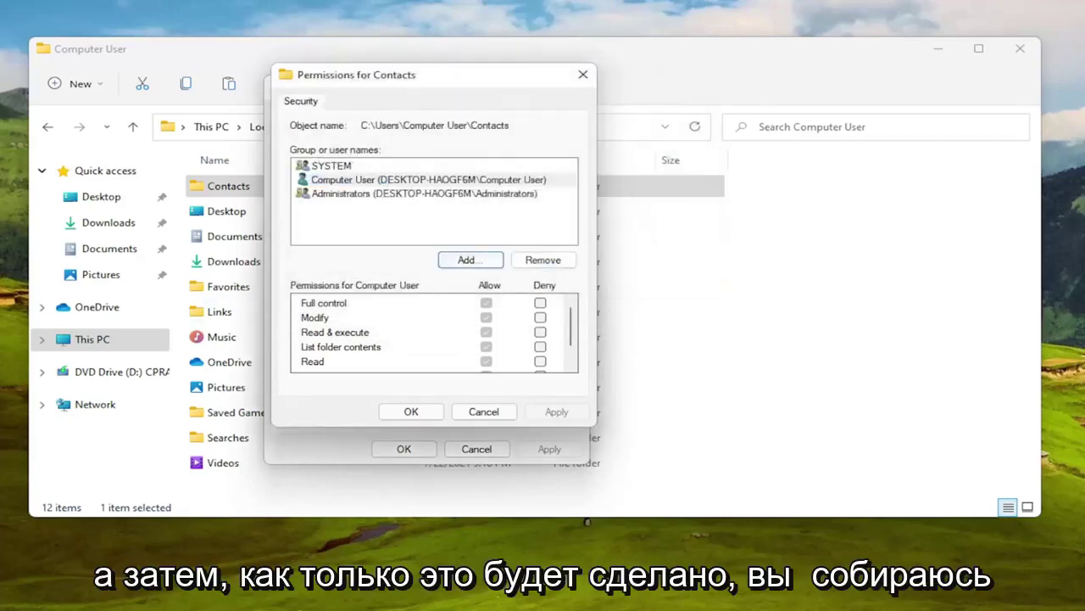
click(398, 181)
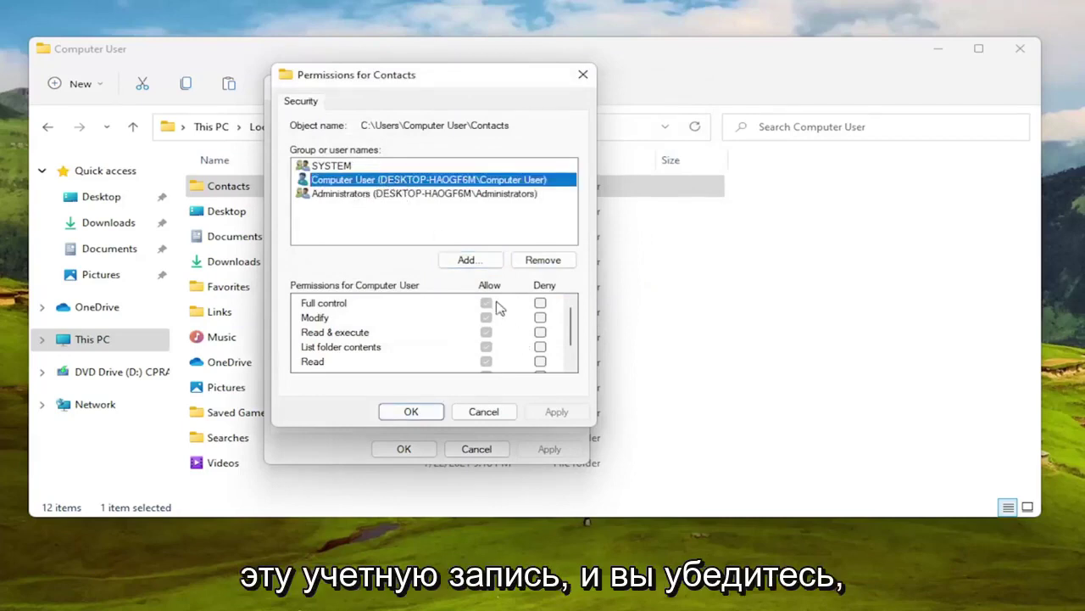
scroll(506, 345, down, 1)
scroll(487, 360, up, 1)
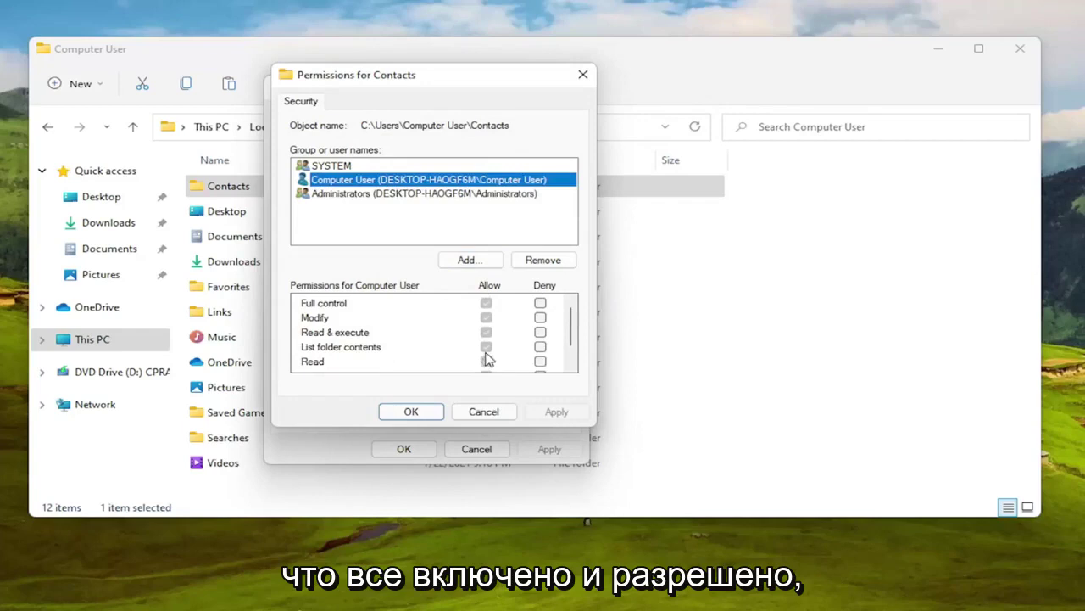
click(487, 340)
scroll(494, 341, down, 1)
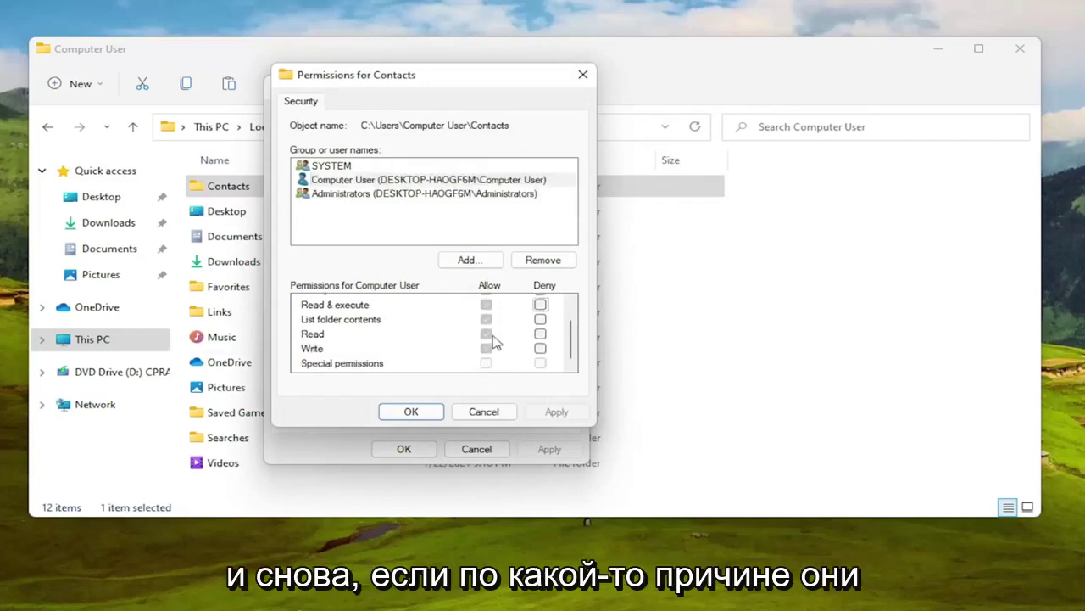
scroll(492, 337, up, 1)
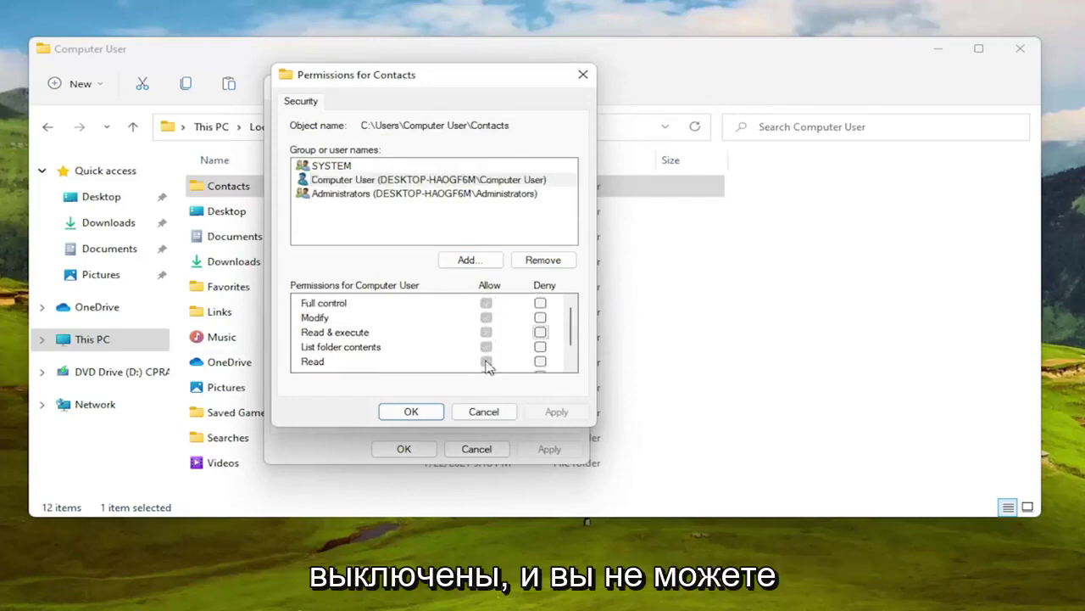
Step: Add the 'everyone' group to the Contacts permissions, checking the name resolves
click(465, 259)
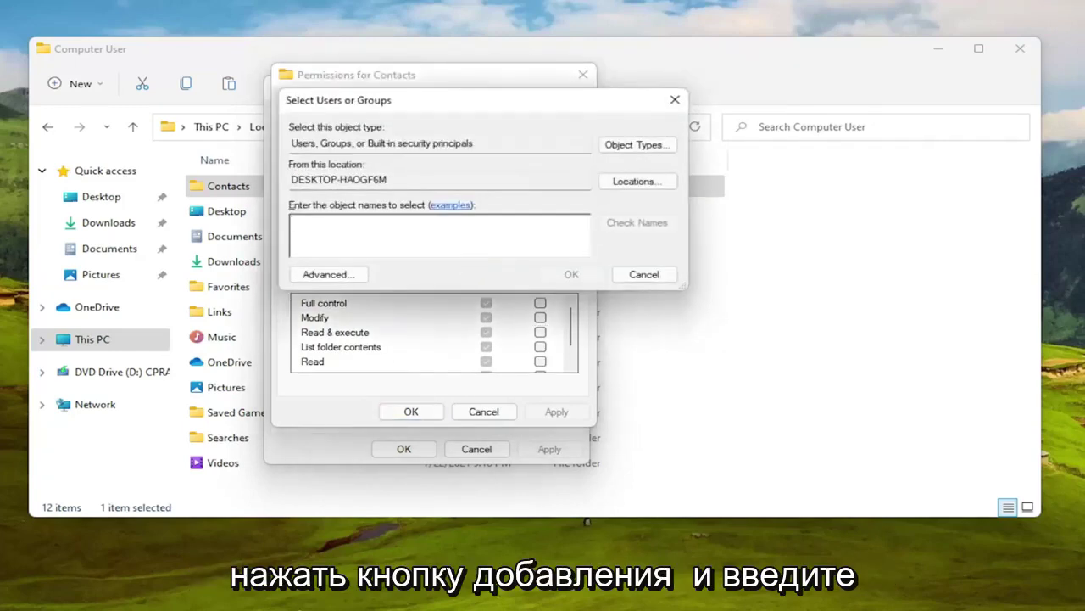
text(everyone)
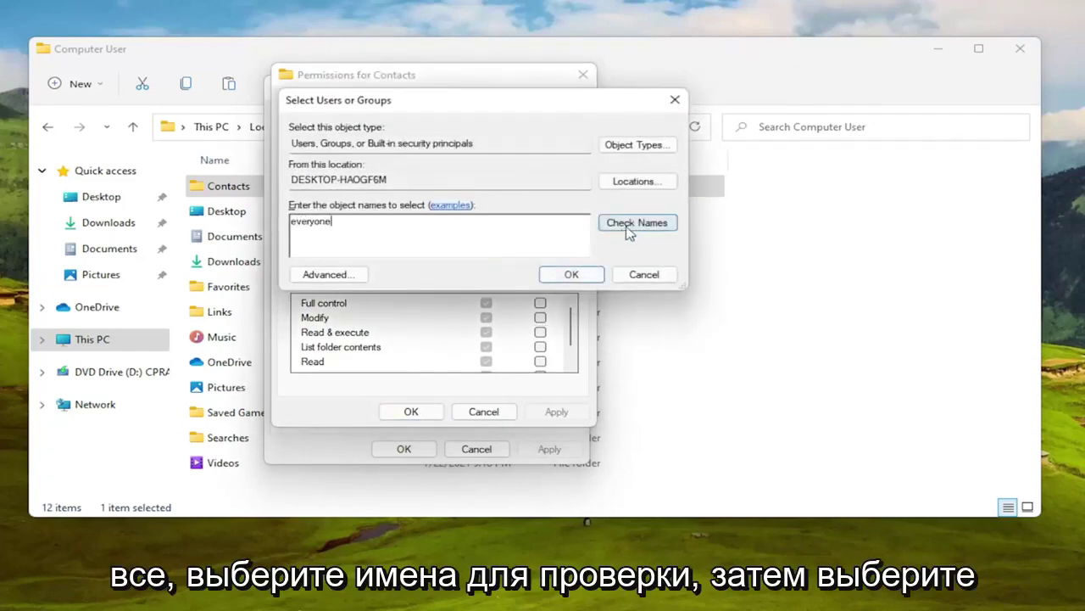
click(629, 227)
click(571, 274)
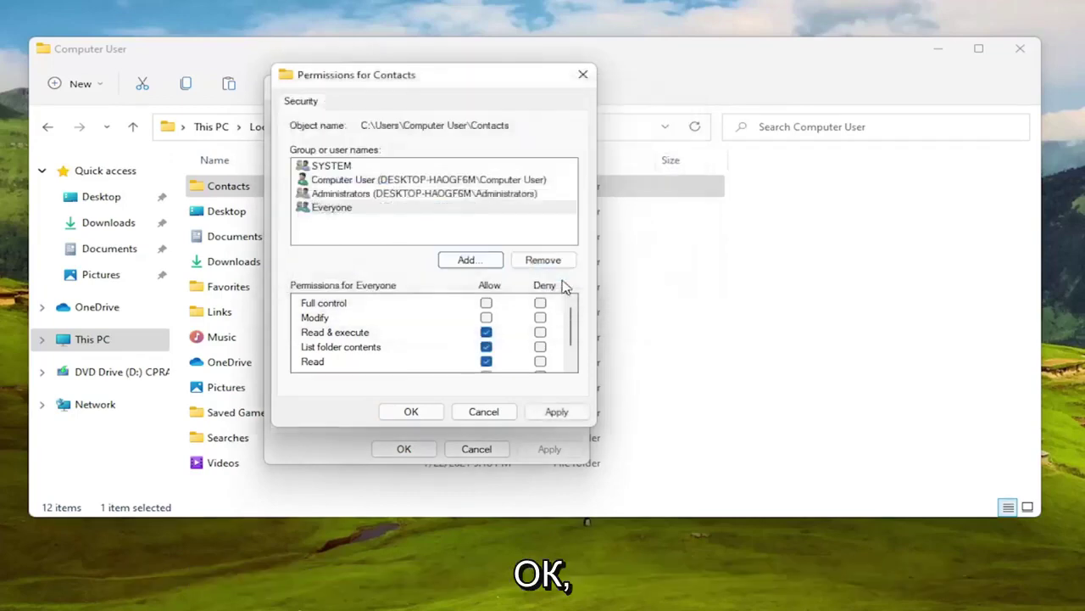
Step: Allow Full control for Everyone, then apply and close the permissions editor
click(486, 304)
scroll(492, 322, down, 2)
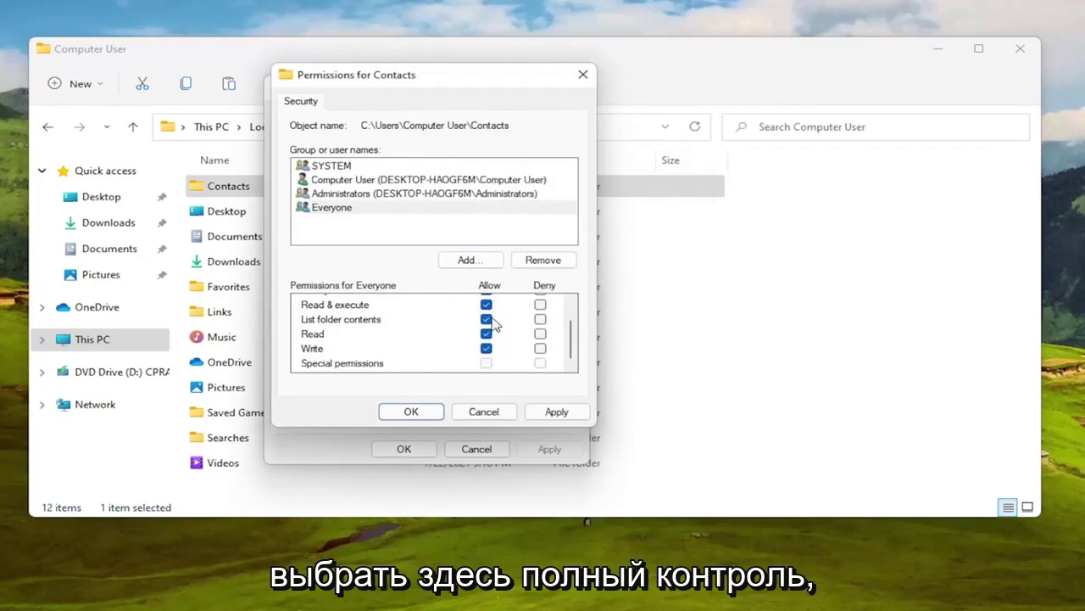
click(551, 412)
click(412, 411)
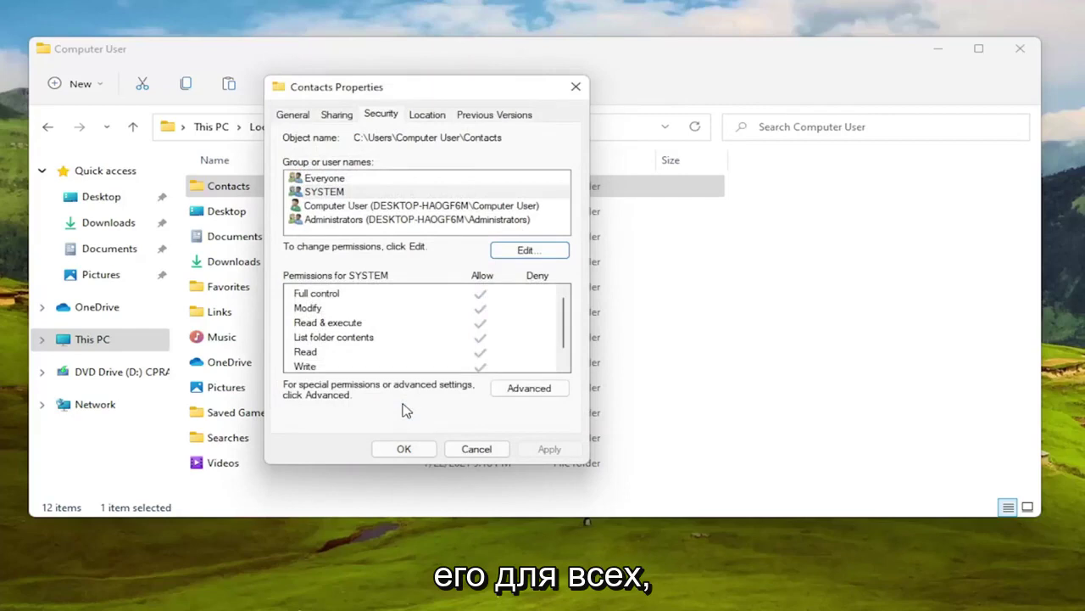
Step: Select Everyone to confirm Full control, Modify, Read & execute, List, Read and Write are allowed
click(322, 179)
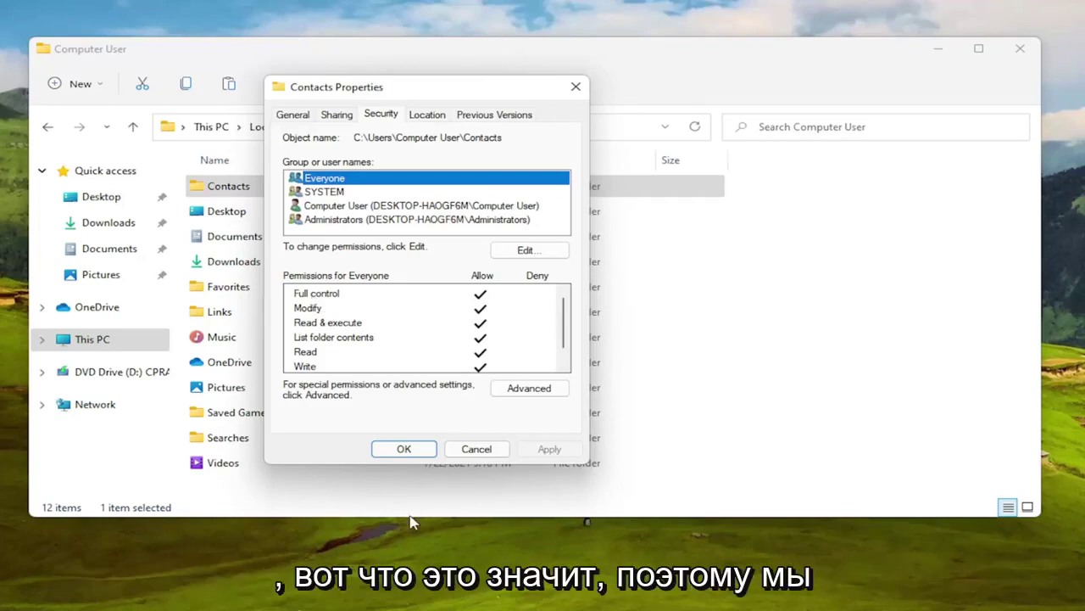
Step: Close the Contacts Properties dialog, keeping the saved permission changes
click(402, 448)
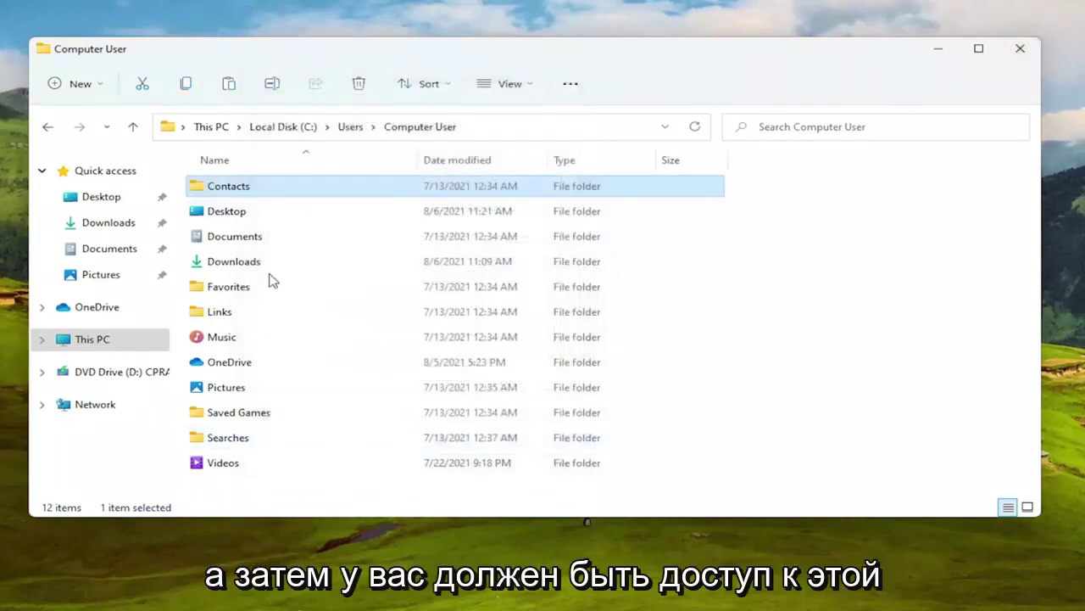